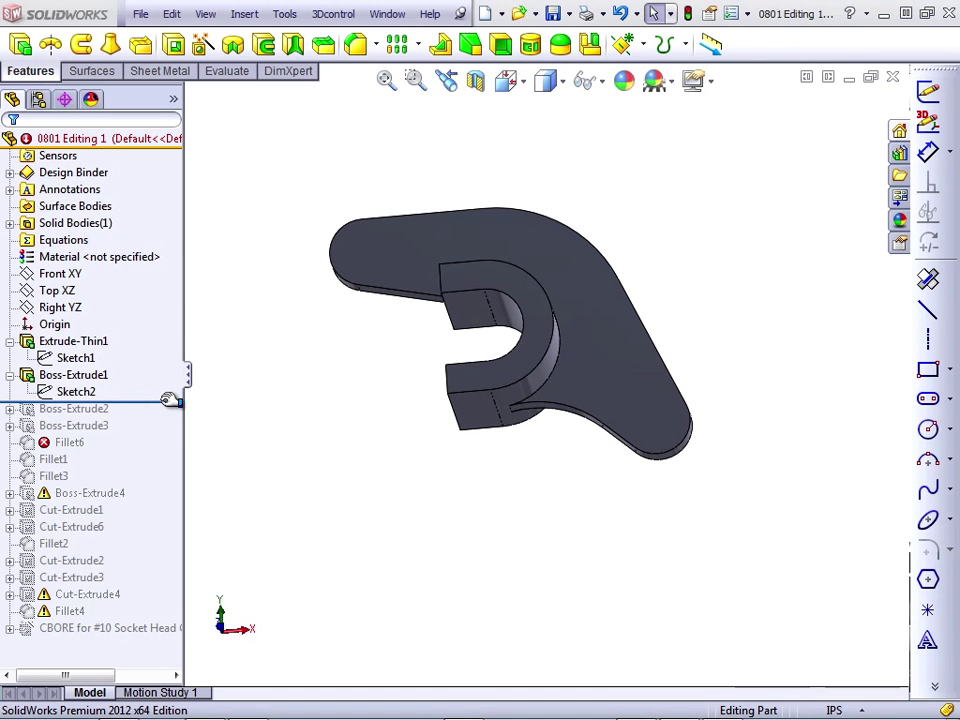
# Step: Step the rollback bar through Boss-Extrude2, Boss-Extrude3 and Fillet6, leaving it after Boss-Extrude2
pyautogui.moveTo(170, 400); pyautogui.dragTo(174, 416)
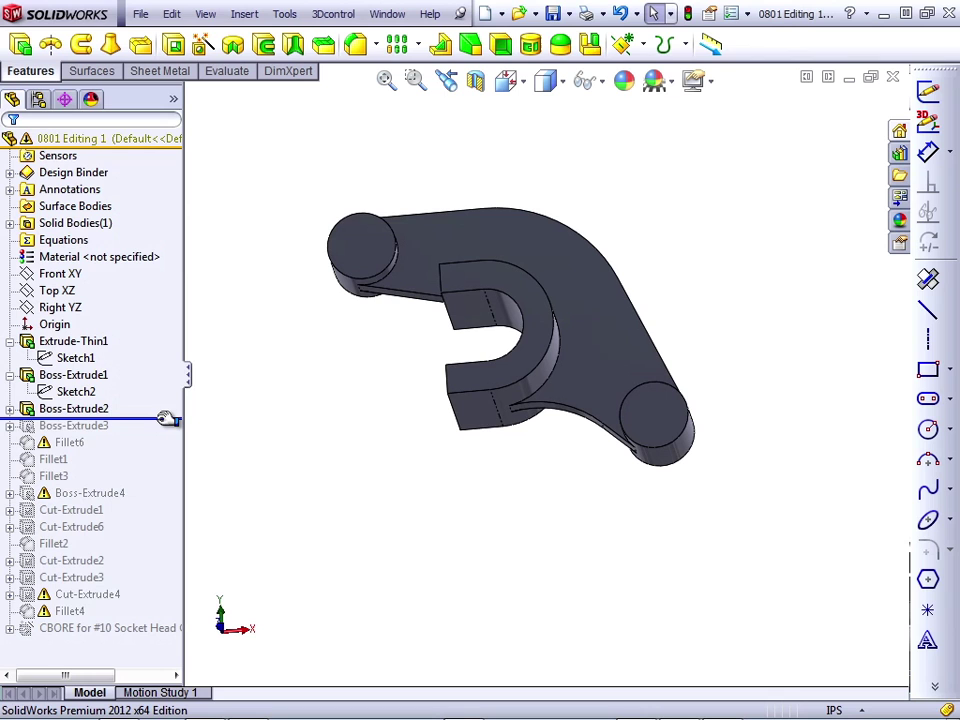
pyautogui.moveTo(163, 413)
pyautogui.mouseDown()
pyautogui.moveTo(164, 401)
pyautogui.moveTo(148, 420)
pyautogui.mouseUp()
pyautogui.press('Down')
pyautogui.press('Down')
pyautogui.press('Down')
pyautogui.press('Up')
pyautogui.press('Up')
pyautogui.press('Up')
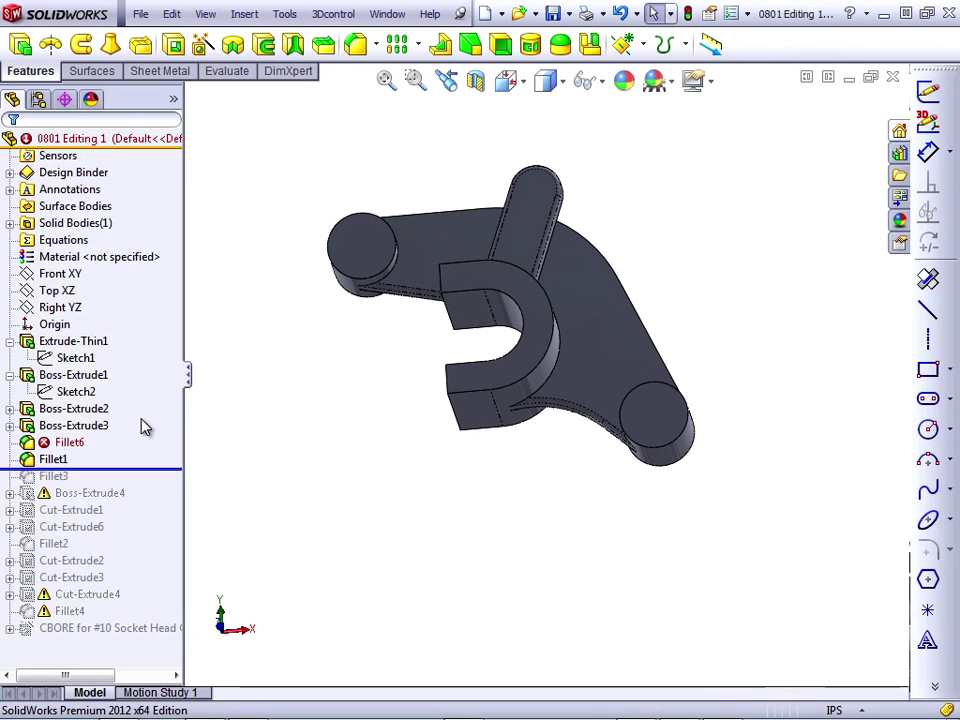
pyautogui.press('Down')
pyautogui.press('Down')
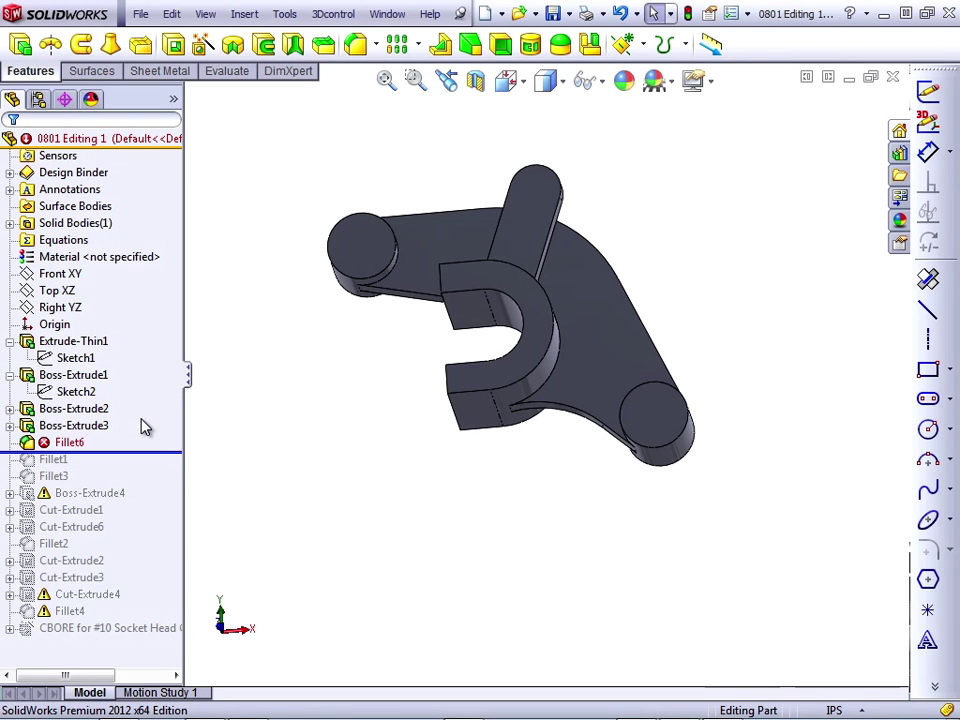
pyautogui.press('Down')
pyautogui.press('Up')
pyautogui.press('Up')
pyautogui.press('Up')
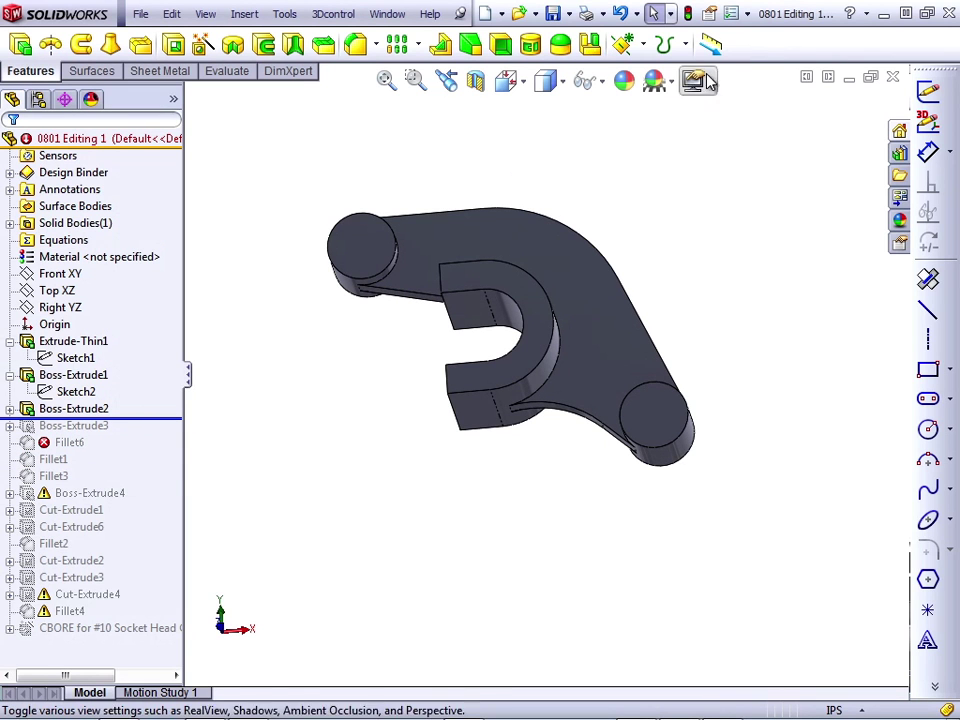
pyautogui.click(747, 14)
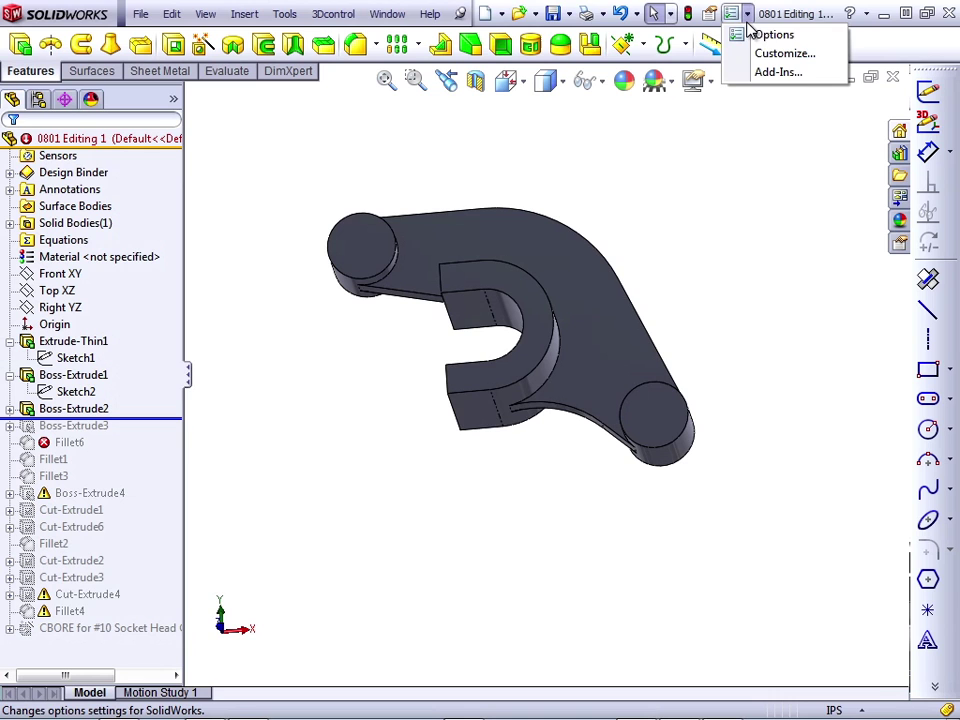
pyautogui.click(768, 34)
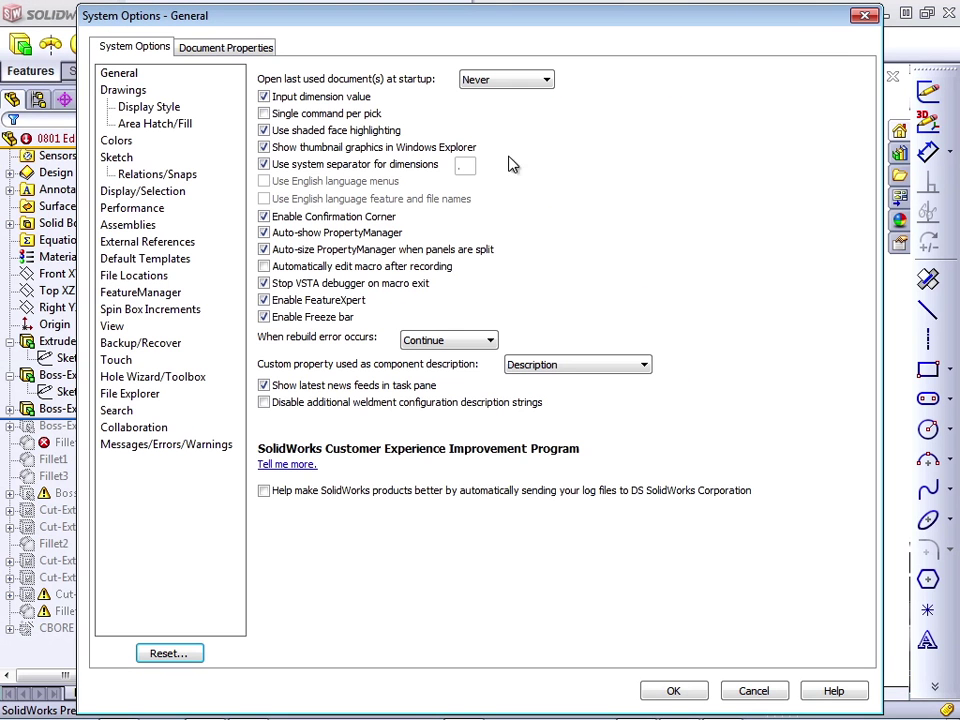
pyautogui.click(172, 292)
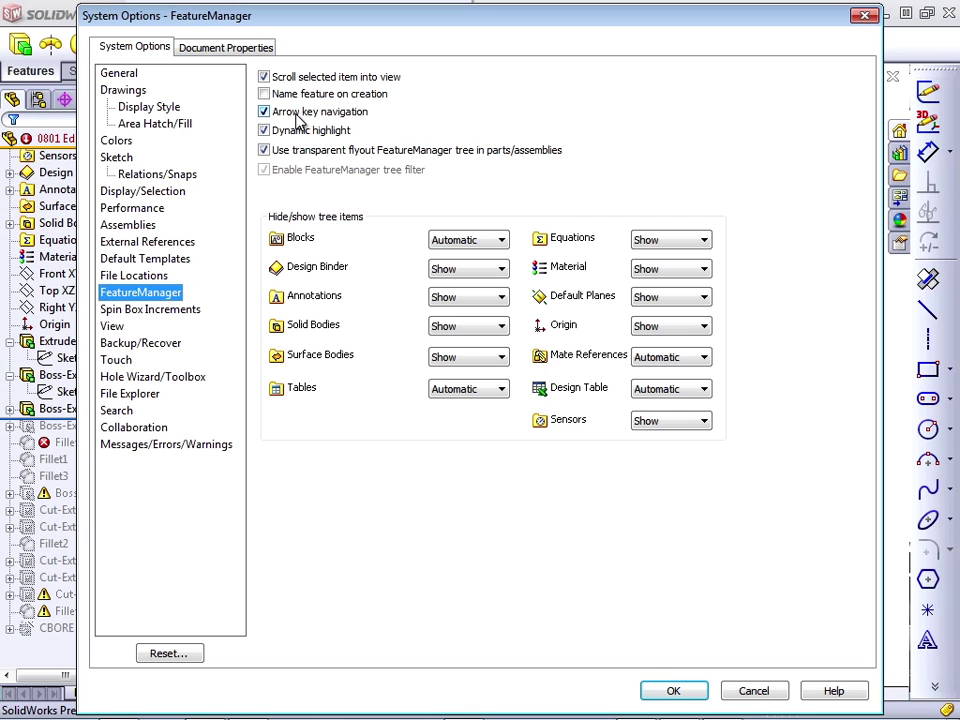
pyautogui.click(673, 690)
# Step: Roll back before all features, rebuild them one by one to Fillet6, and read its radius-too-large error
pyautogui.click(133, 424)
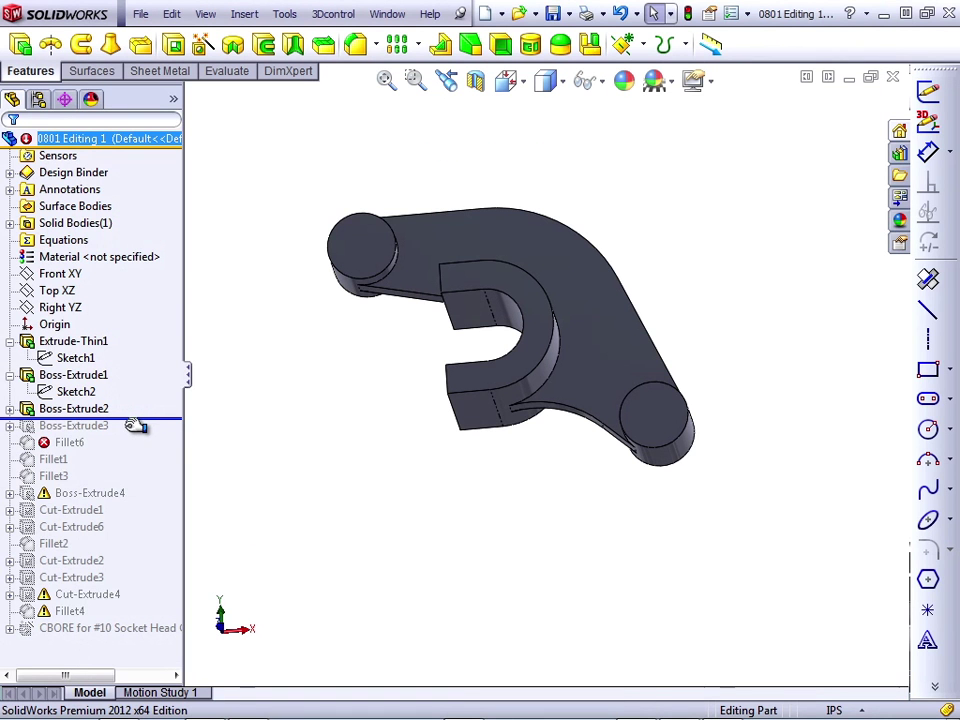
pyautogui.moveTo(135, 426)
pyautogui.mouseDown()
pyautogui.moveTo(122, 339)
pyautogui.moveTo(133, 339)
pyautogui.moveTo(110, 333)
pyautogui.mouseUp()
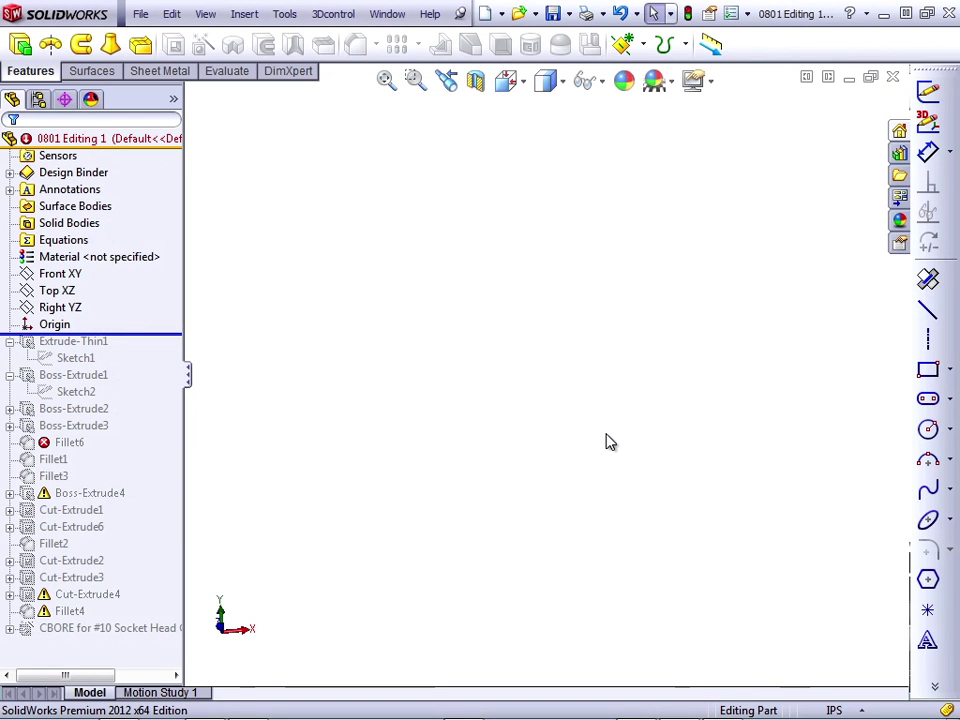
pyautogui.press('Down')
pyautogui.press('Down')
pyautogui.press('Down')
pyautogui.press('Down')
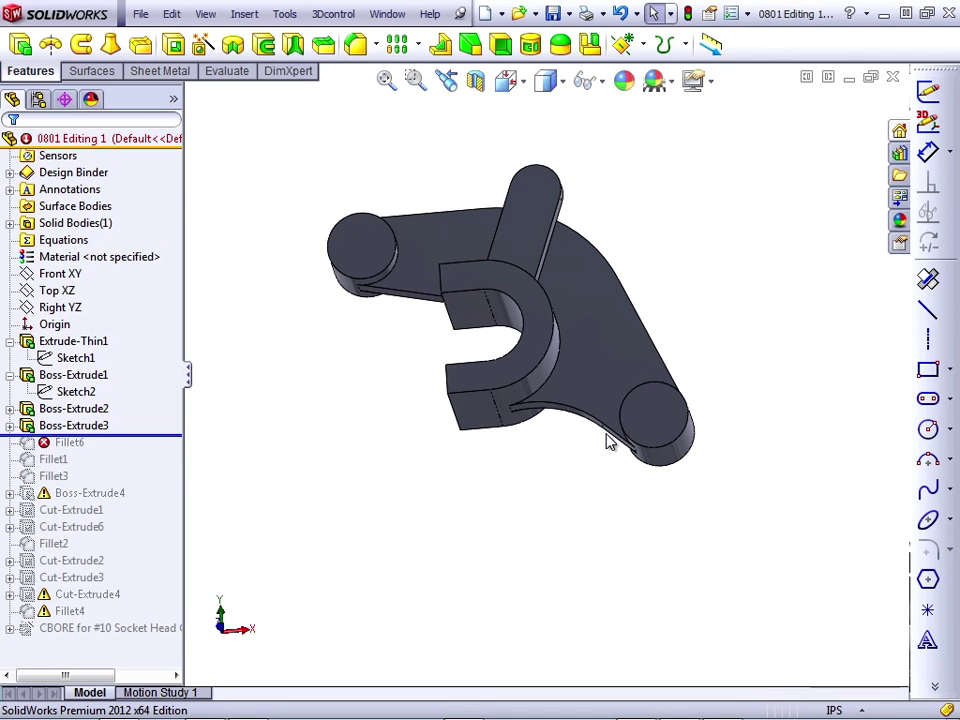
pyautogui.press('Down')
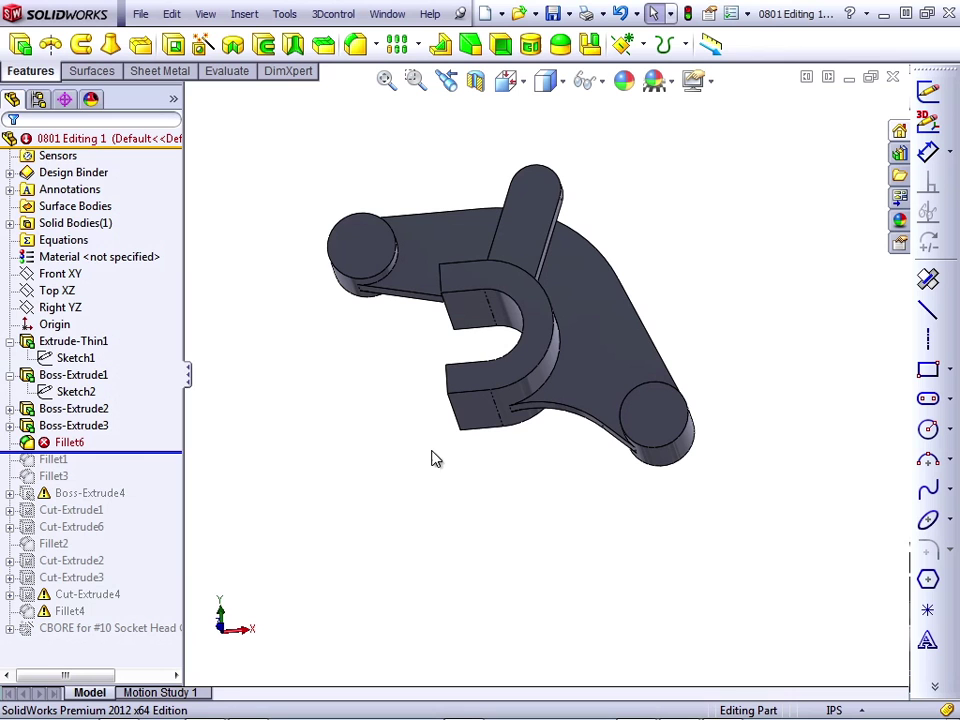
pyautogui.click(70, 444)
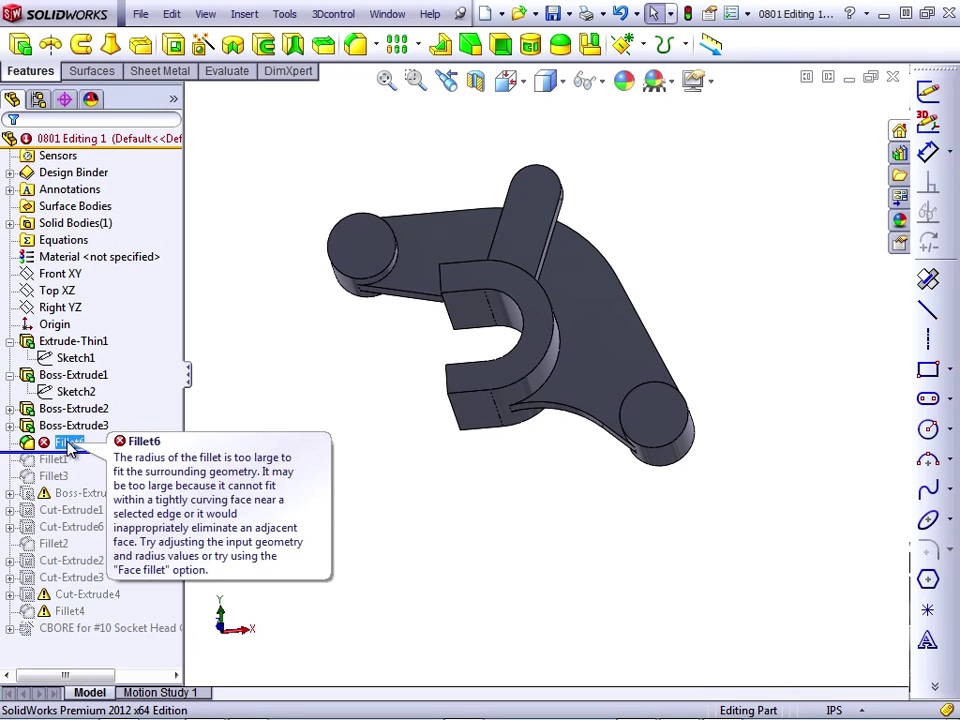
pyautogui.click(68, 445)
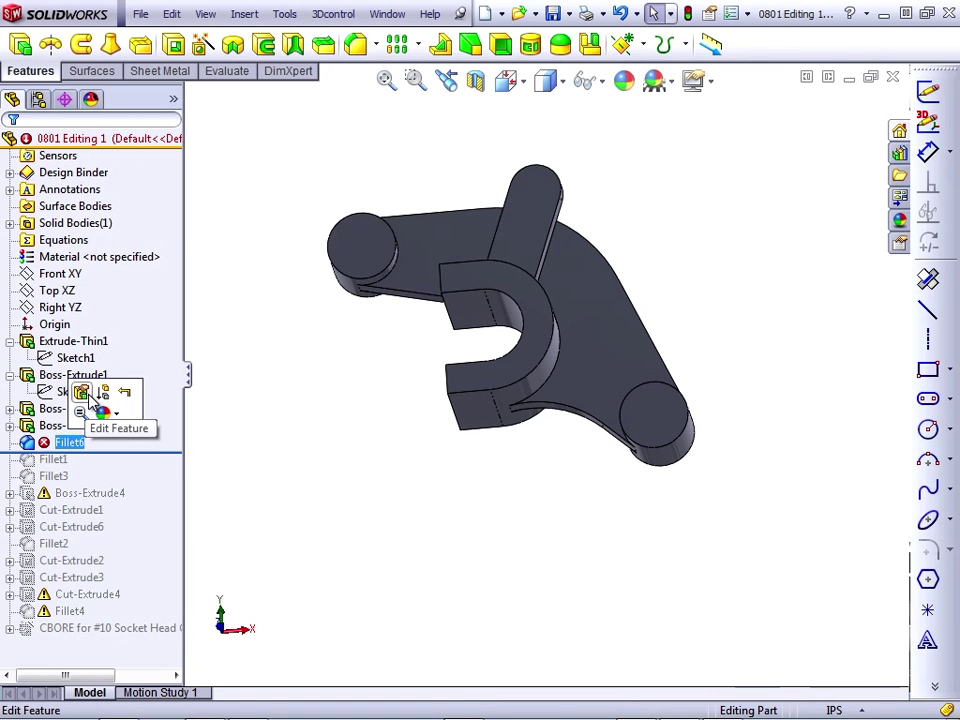
pyautogui.click(82, 393)
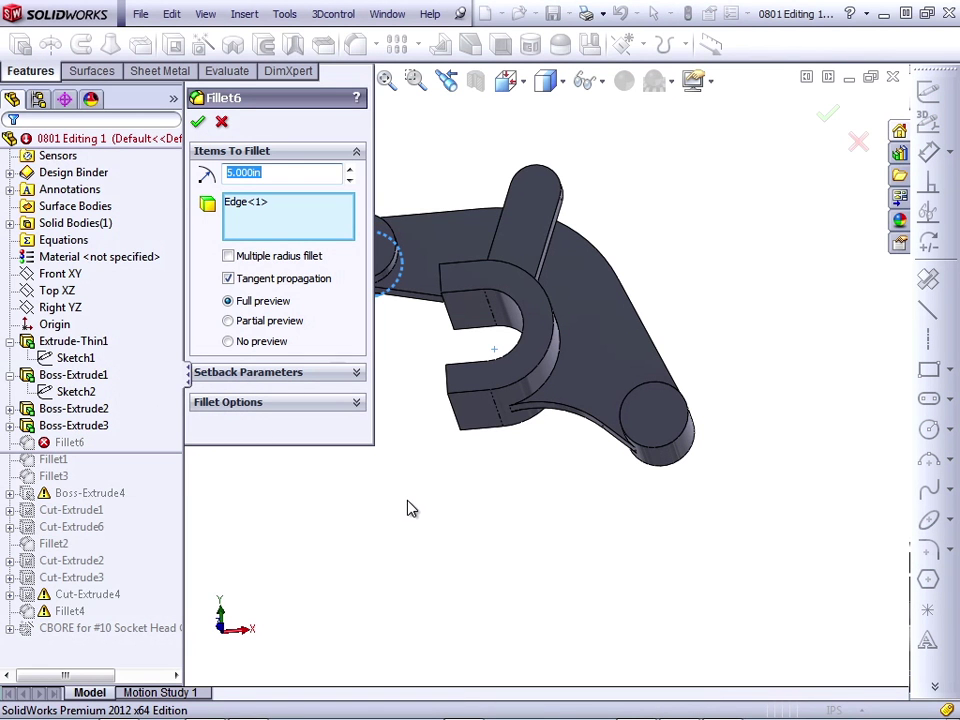
pyautogui.hotkey('ctrl', '7')
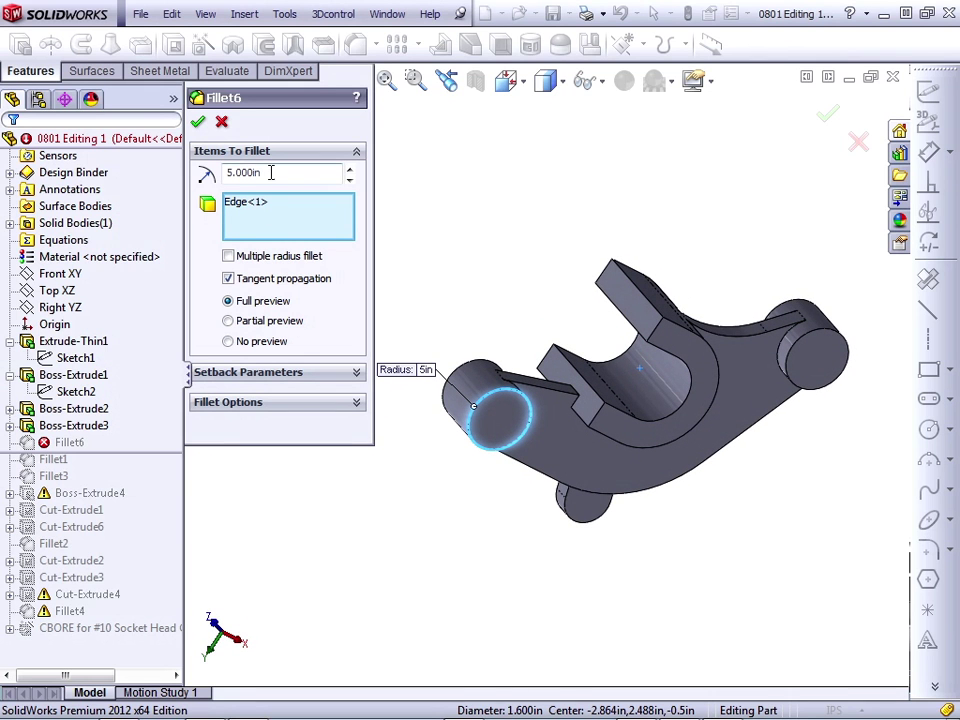
pyautogui.moveTo(262, 173); pyautogui.dragTo(222, 174)
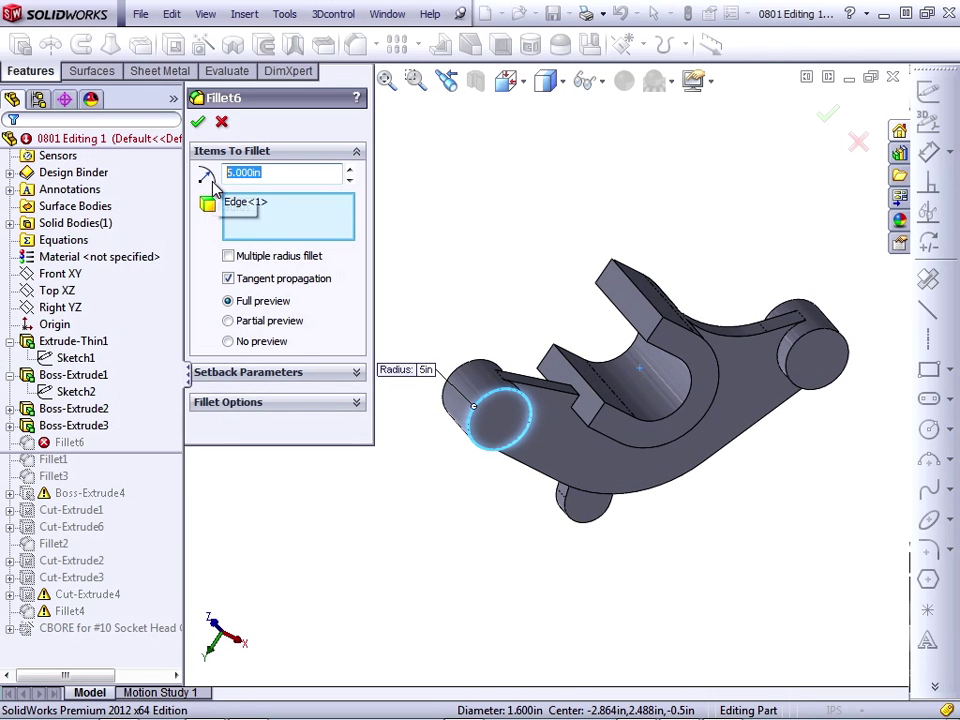
pyautogui.hotkey('ctrl', '6')
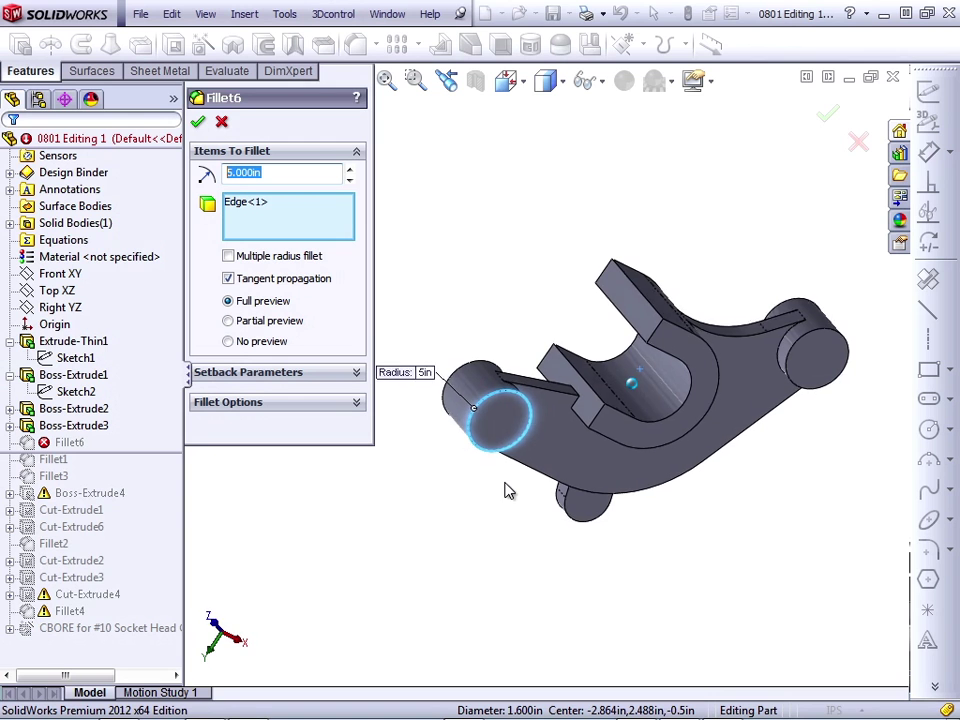
pyautogui.hotkey('ctrl', '7')
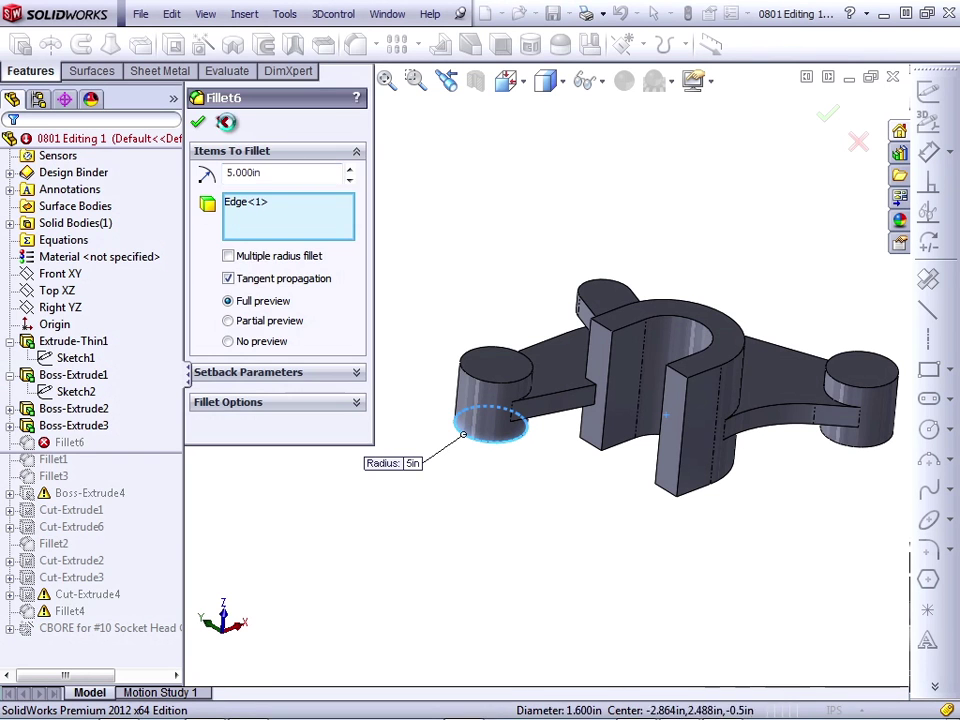
pyautogui.click(224, 122)
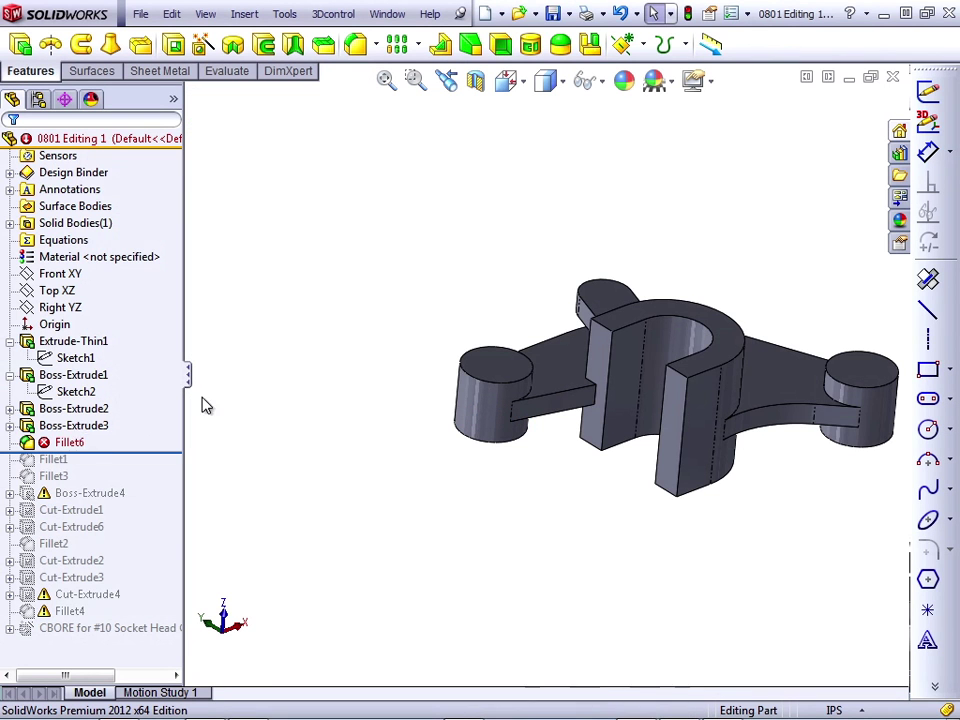
# Step: Delete Fillet6 and roll the part forward to include Fillet1
pyautogui.click(62, 444)
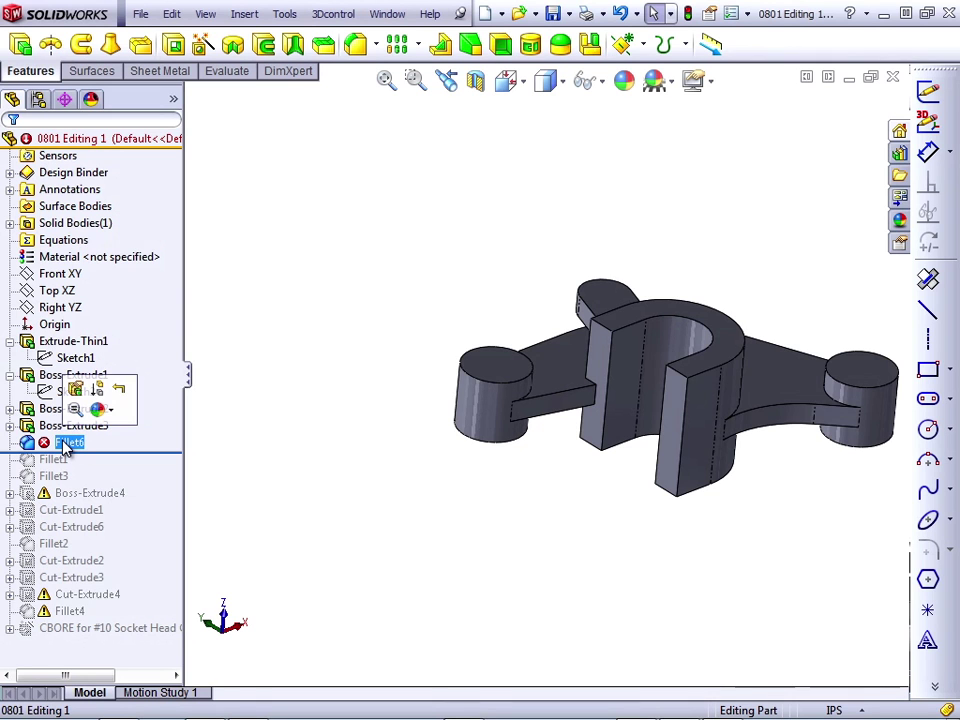
pyautogui.press('Delete')
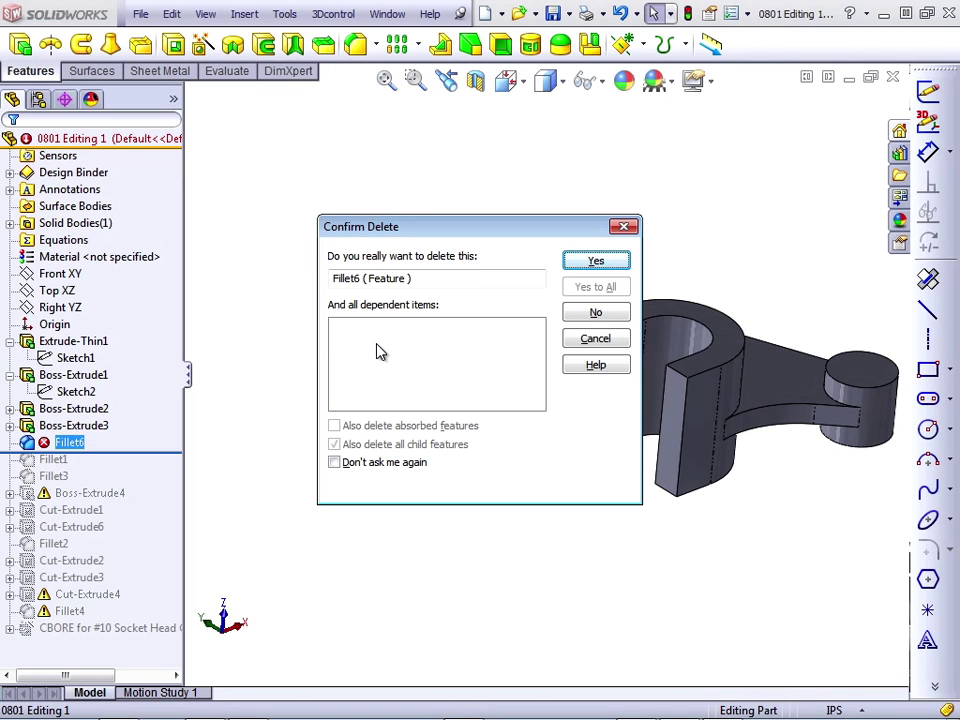
pyautogui.click(590, 262)
pyautogui.moveTo(162, 435); pyautogui.dragTo(148, 453)
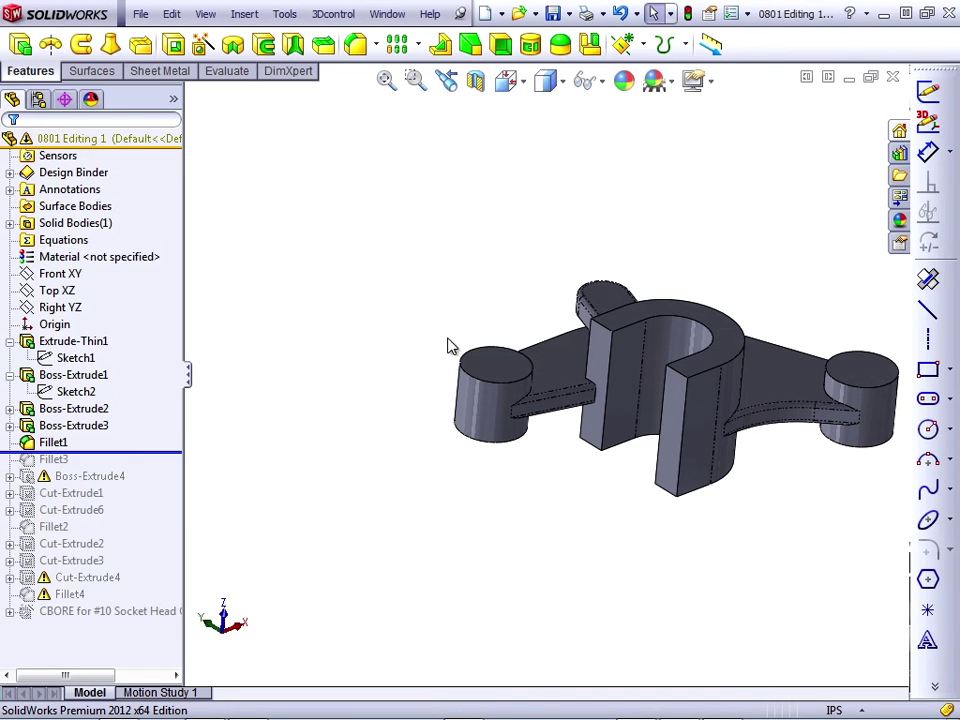
# Step: Roll forward through Fillet3 and locate Boss-Extrude4's cylinder on the tab
pyautogui.moveTo(450, 347); pyautogui.dragTo(550, 390, button='middle')
pyautogui.scroll(-5, 560, 400)
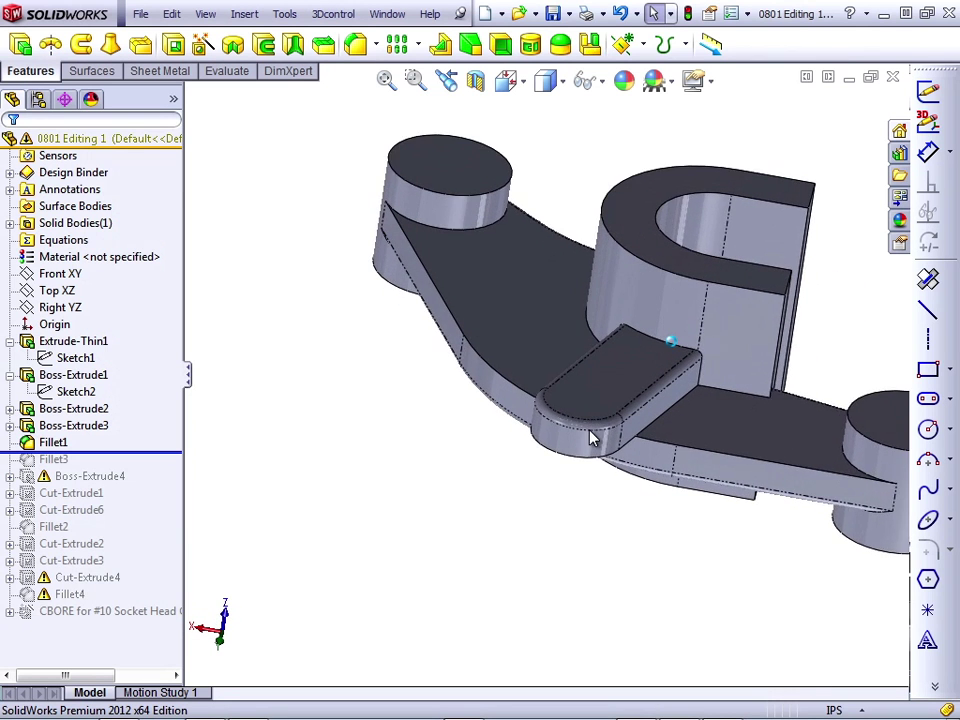
pyautogui.moveTo(129, 451); pyautogui.dragTo(122, 489)
pyautogui.click(120, 478)
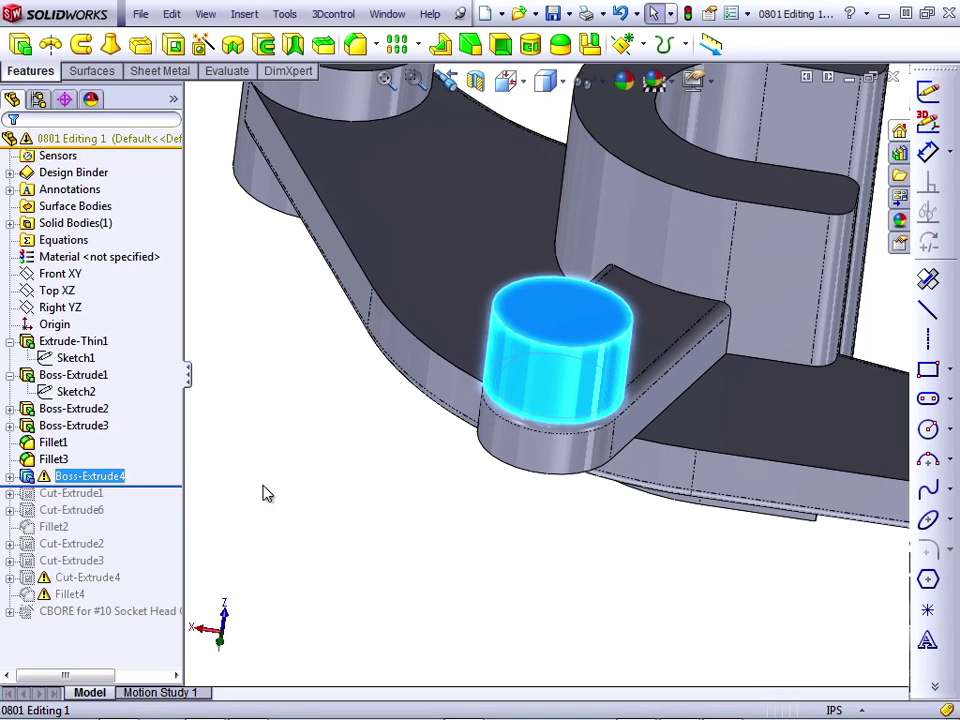
# Step: Edit Sketch5 of Boss-Extrude4 and inspect its fully defined 1.200in circle
pyautogui.click(10, 477)
pyautogui.click(90, 494)
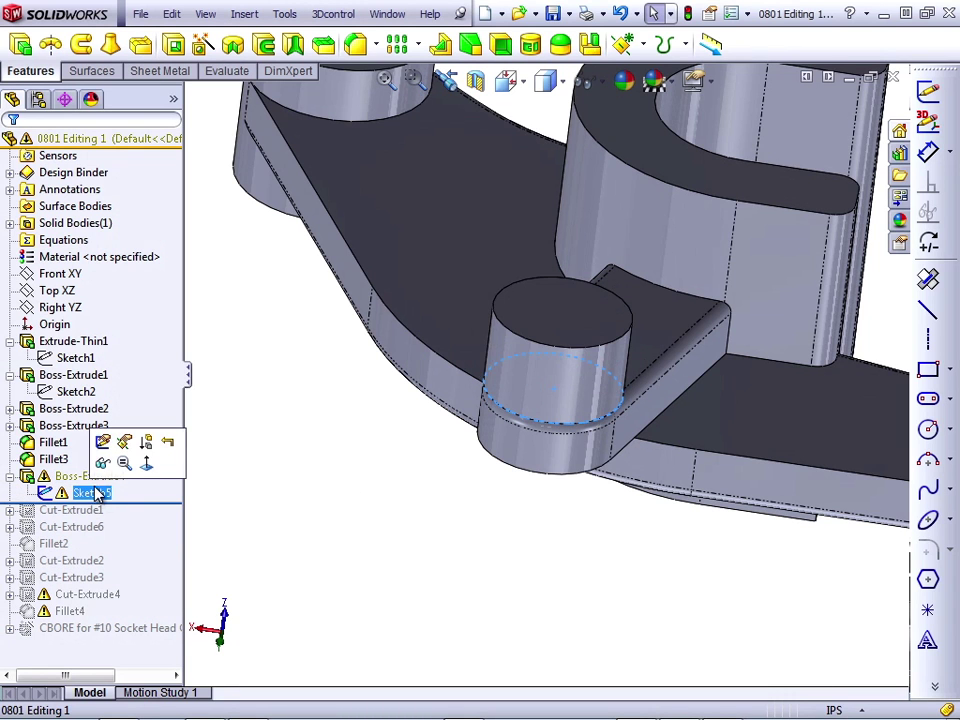
pyautogui.click(102, 453)
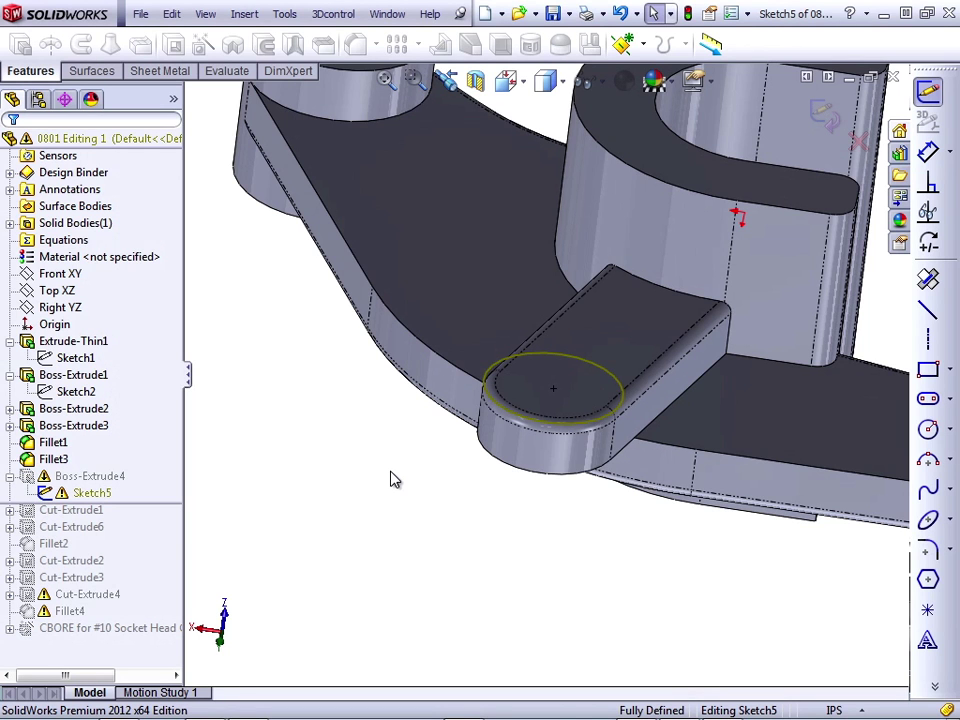
pyautogui.click(540, 362)
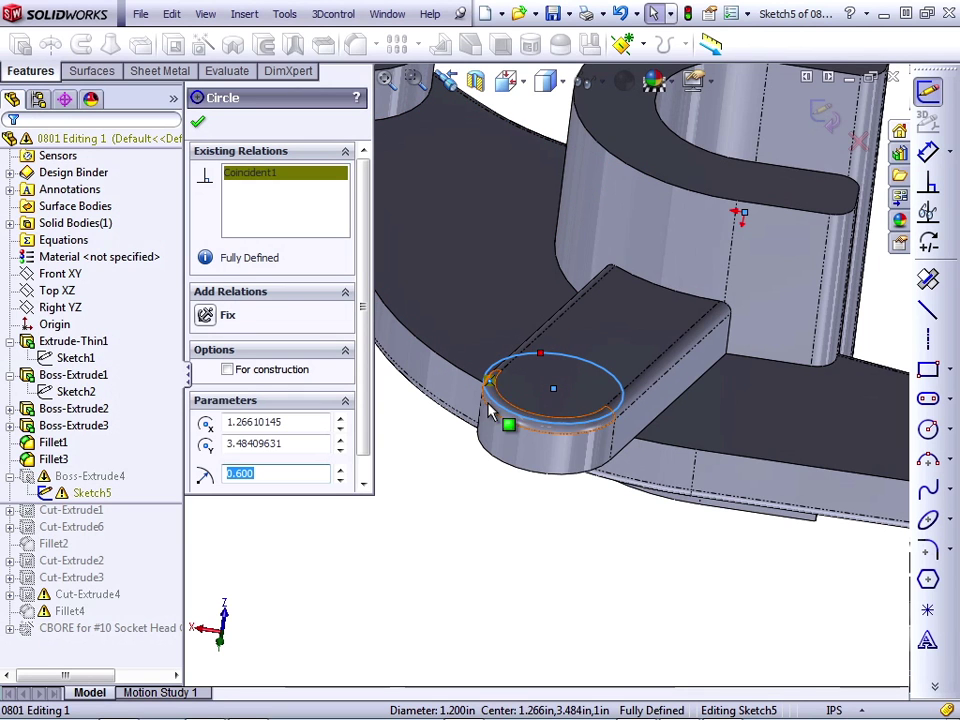
pyautogui.click(494, 495)
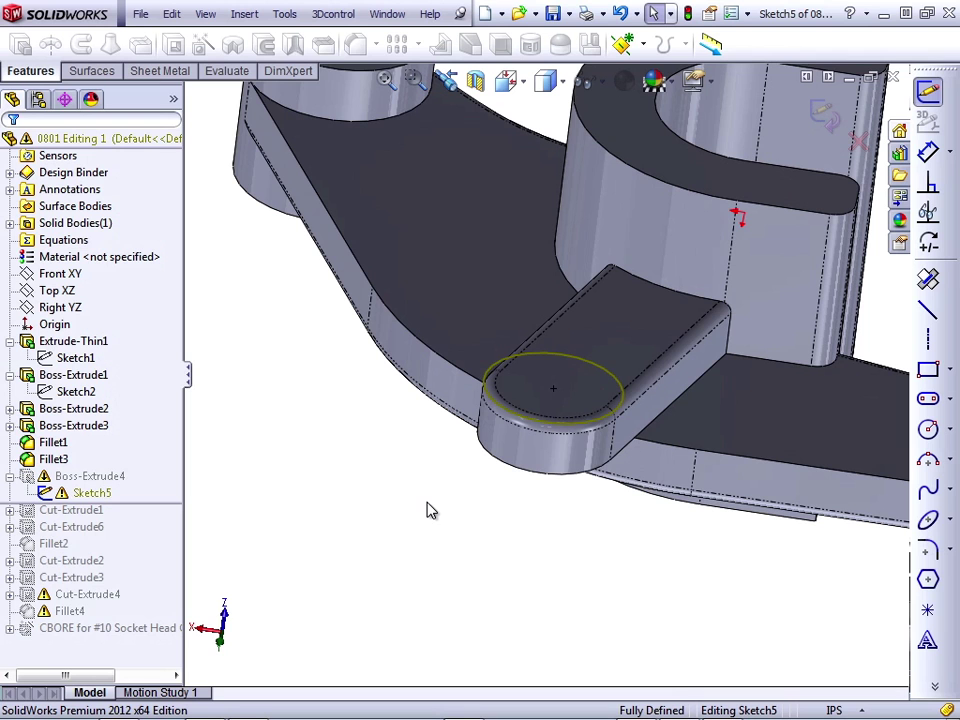
# Step: Check the circle's 0.600in radius, 1.266in, 3.484in centre and Coincident1 relation
pyautogui.click(558, 362)
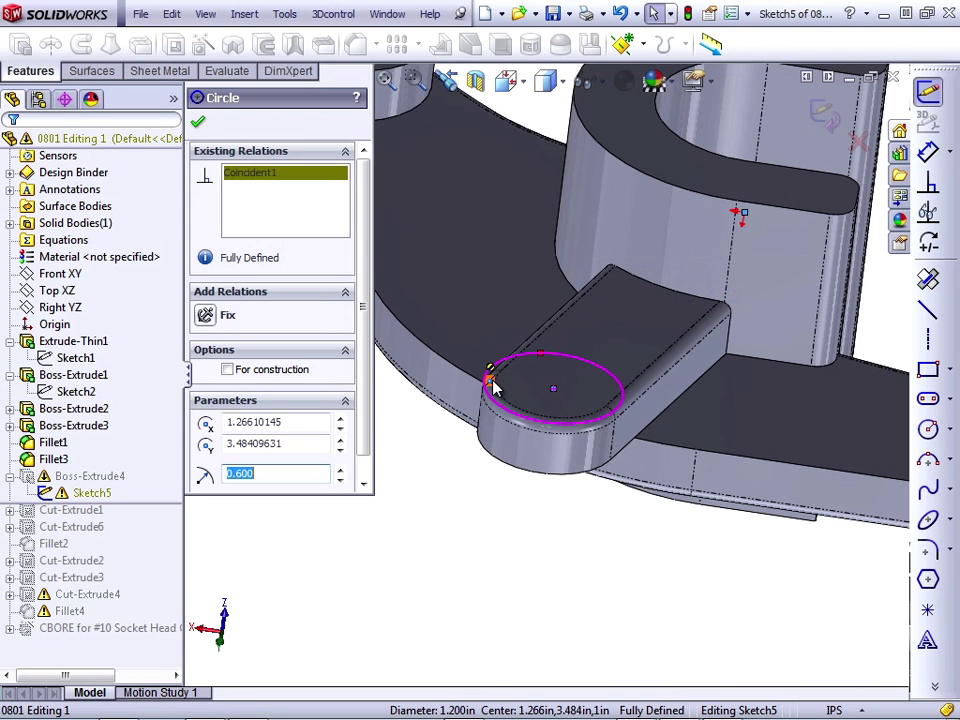
pyautogui.press('Escape')
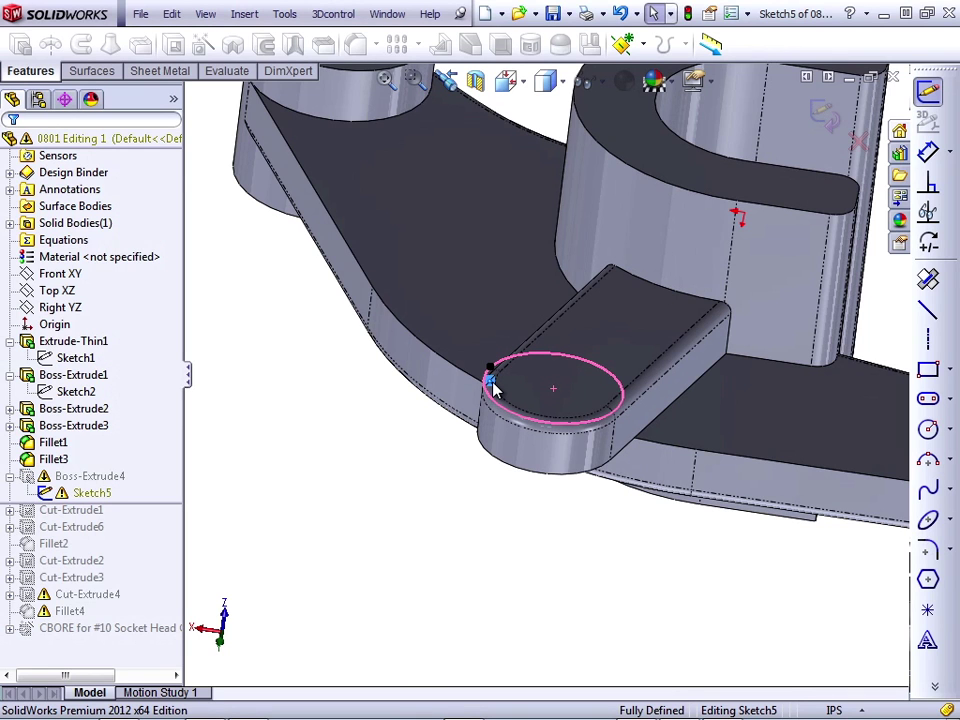
pyautogui.click(492, 385)
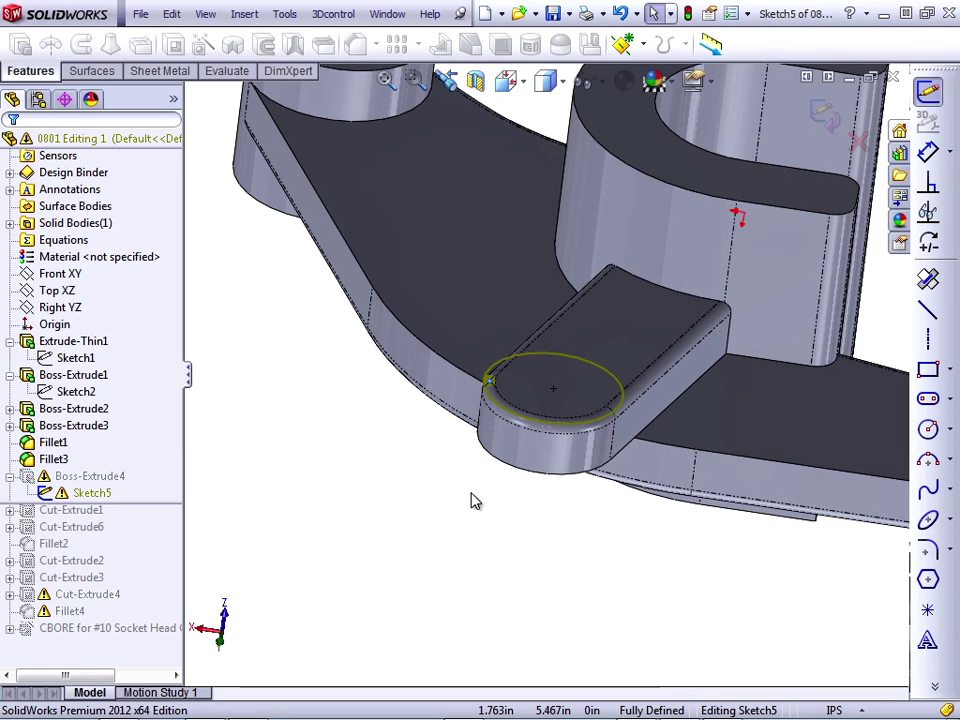
pyautogui.click(575, 367)
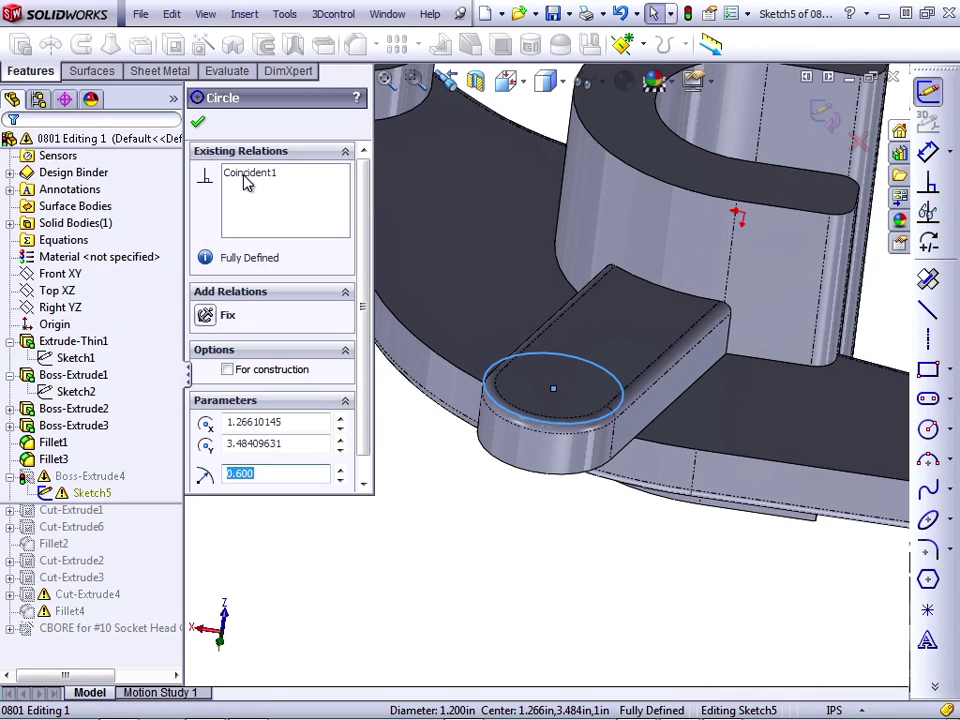
pyautogui.click(478, 606)
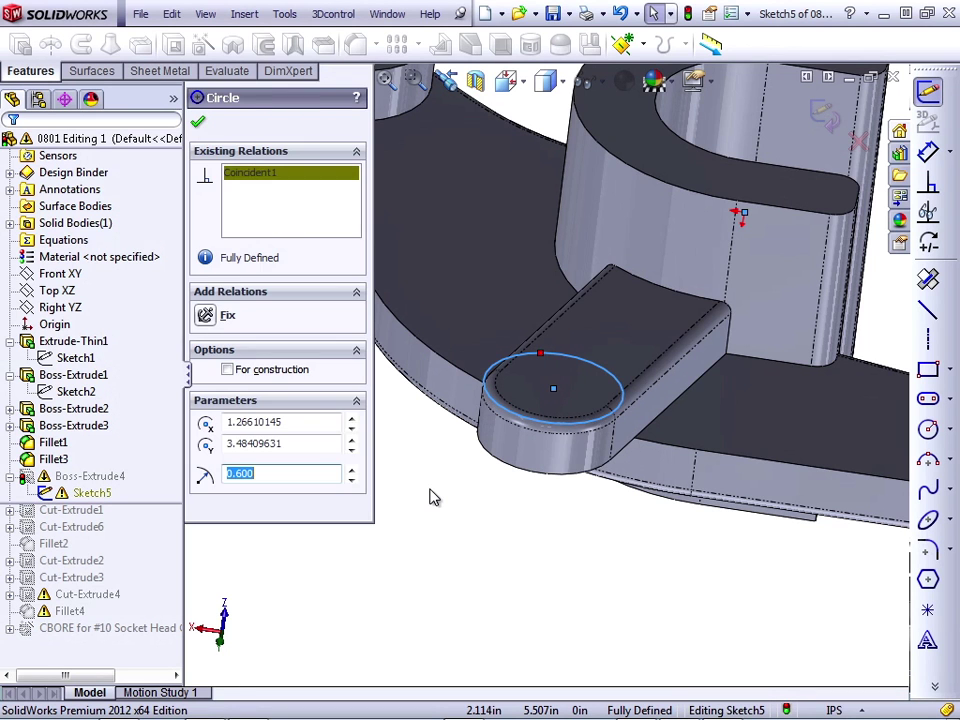
# Step: Exit Sketch5 so Boss-Extrude4 rebuilds its cylindrical boss on the tab
pyautogui.press('Escape')
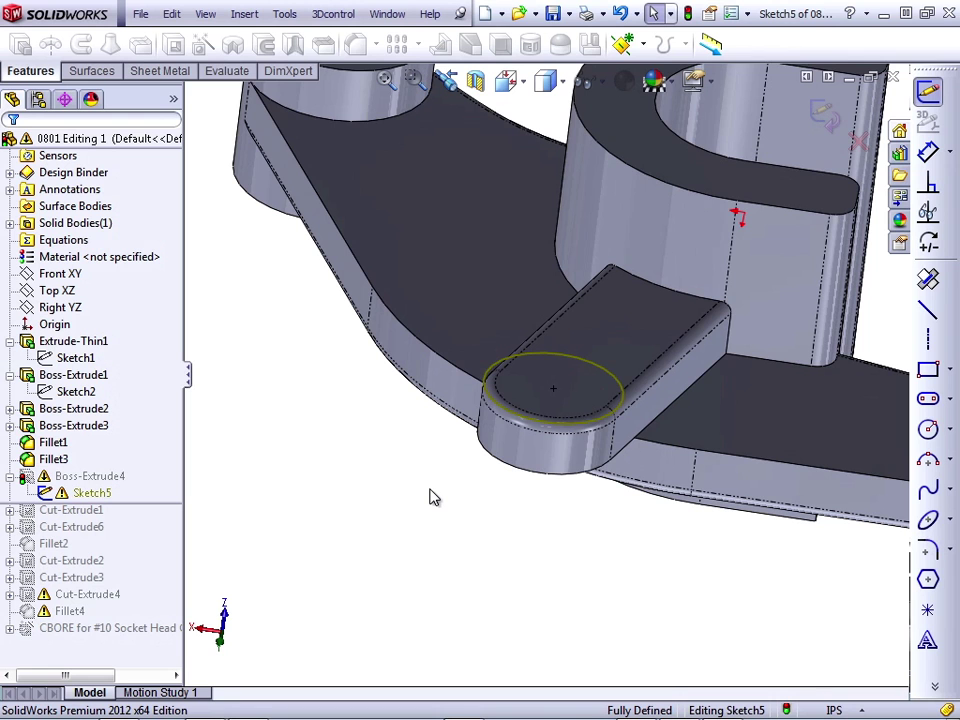
pyautogui.click(822, 113)
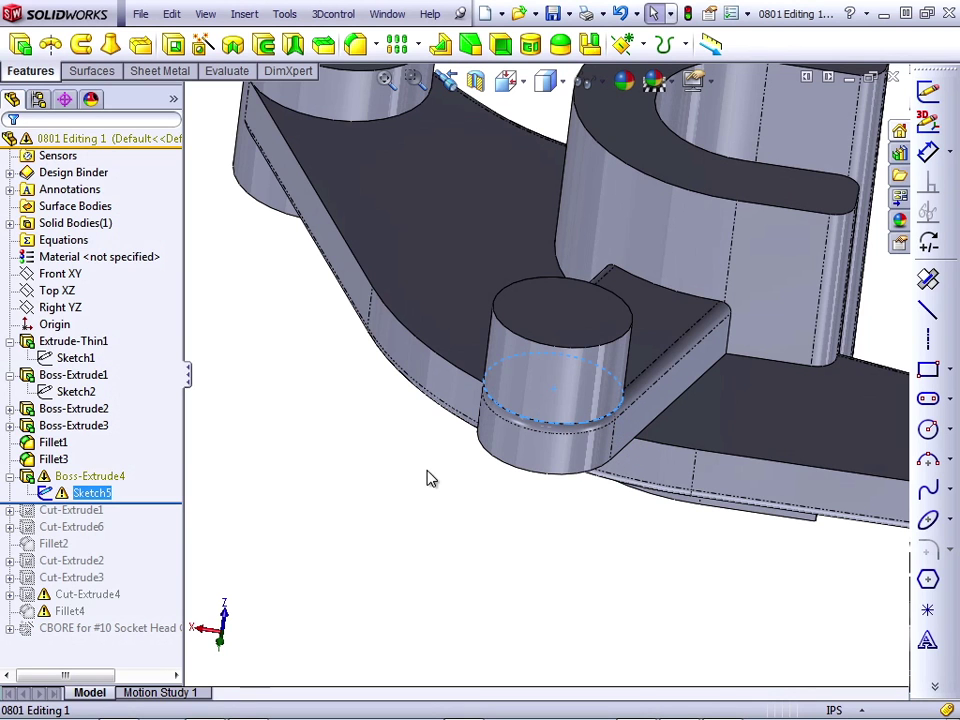
# Step: Move Boss-Extrude4 in the tree to sit directly after Boss-Extrude3, ahead of Fillet1 and Fillet3
pyautogui.click(50, 443)
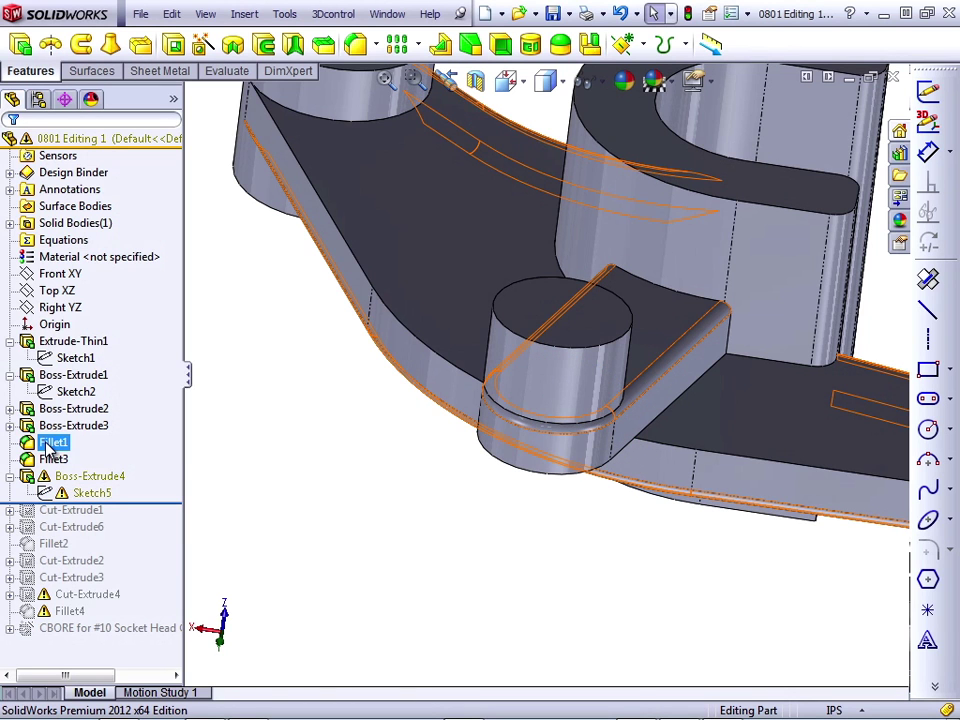
pyautogui.click(200, 459)
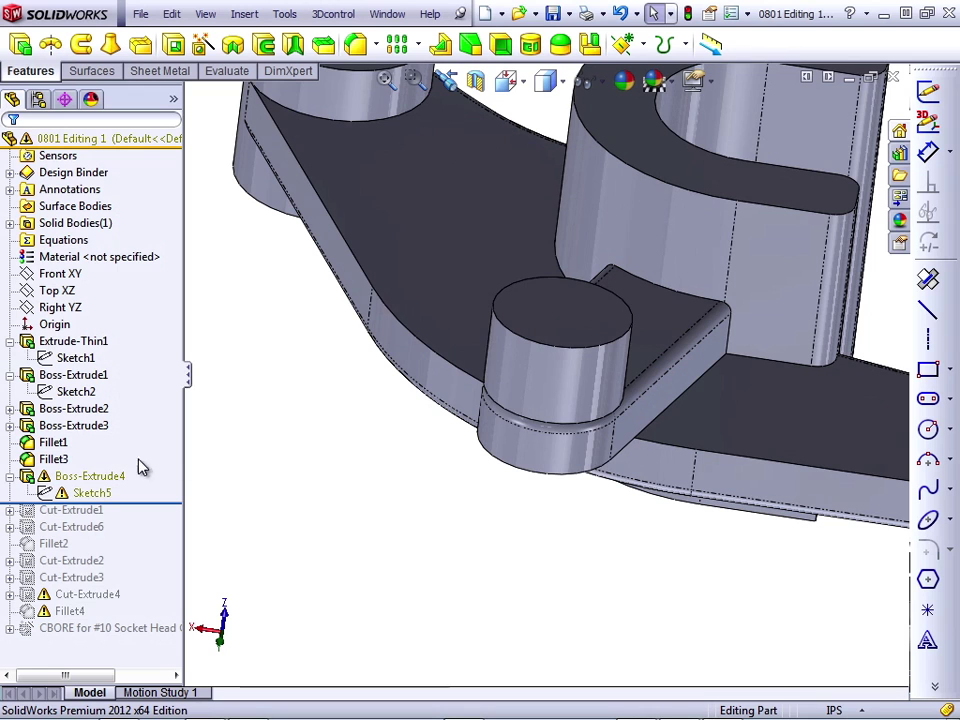
pyautogui.click(9, 477)
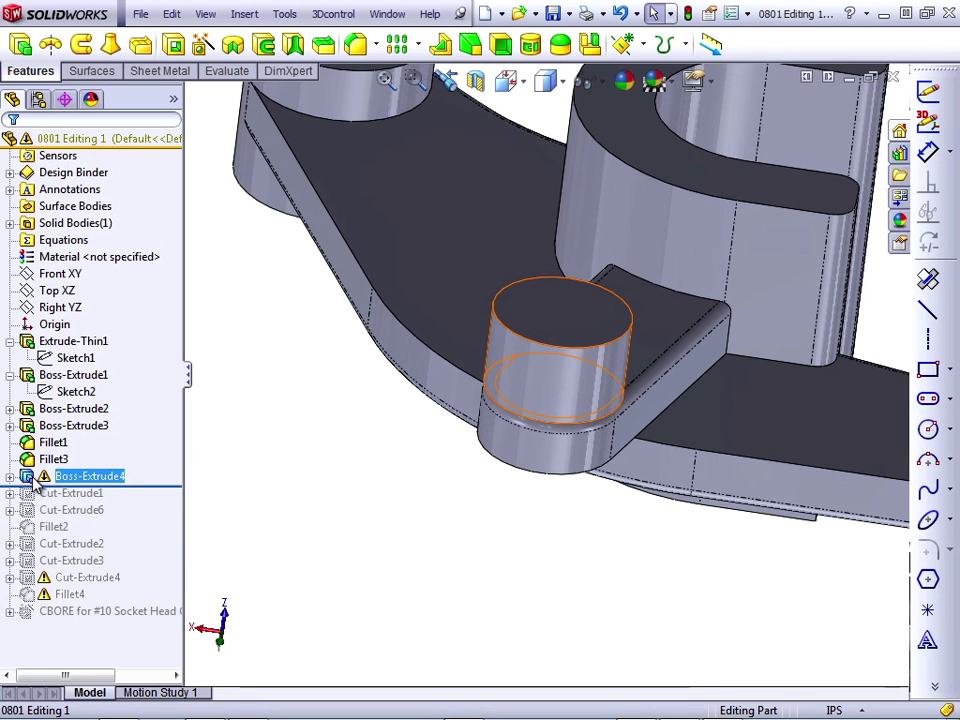
pyautogui.click(29, 480)
pyautogui.moveTo(30, 479); pyautogui.dragTo(48, 432)
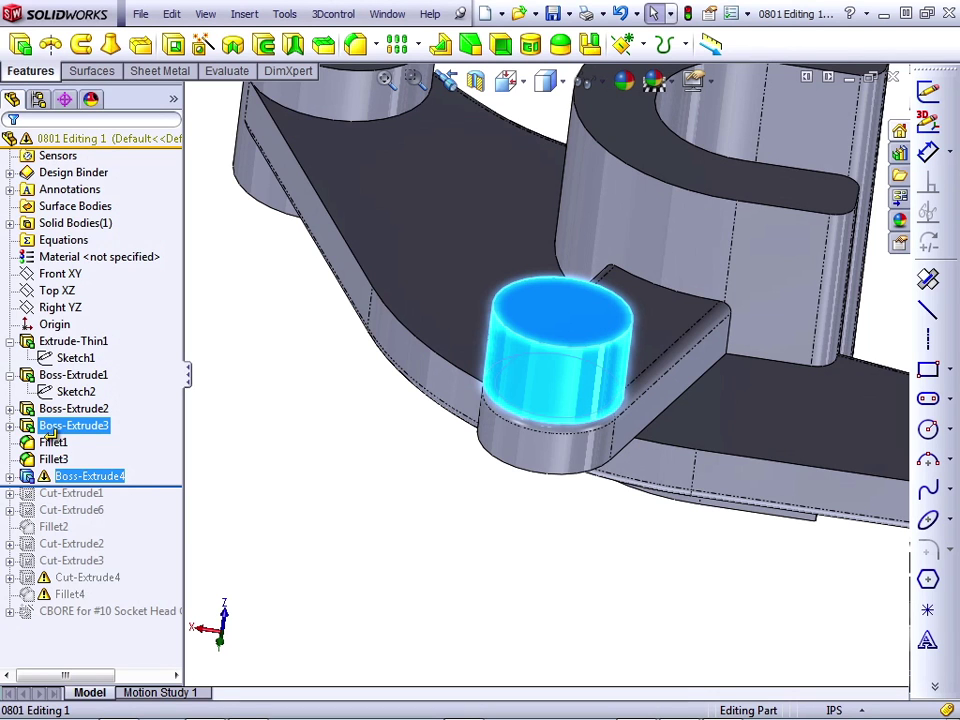
pyautogui.moveTo(46, 431); pyautogui.dragTo(48, 432)
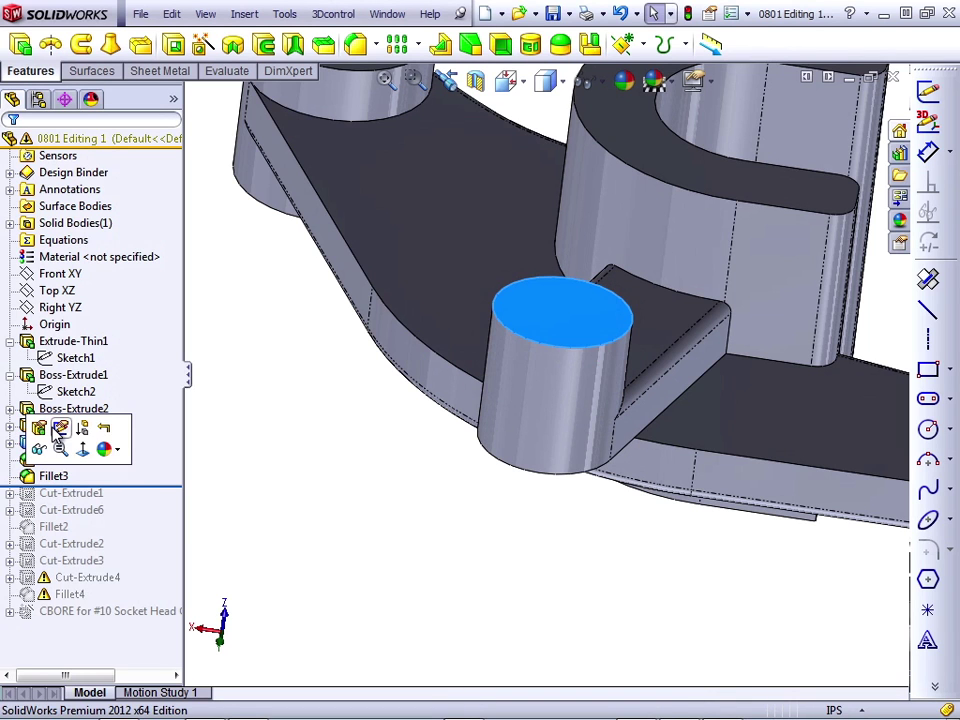
pyautogui.click(261, 440)
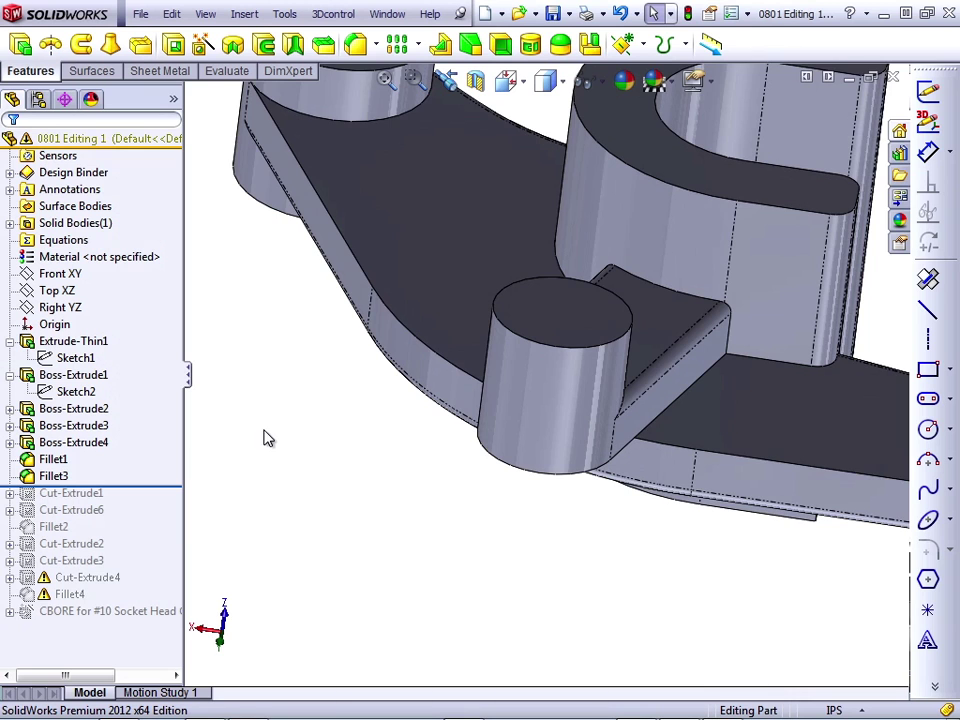
pyautogui.moveTo(266, 437); pyautogui.dragTo(325, 455, button='middle')
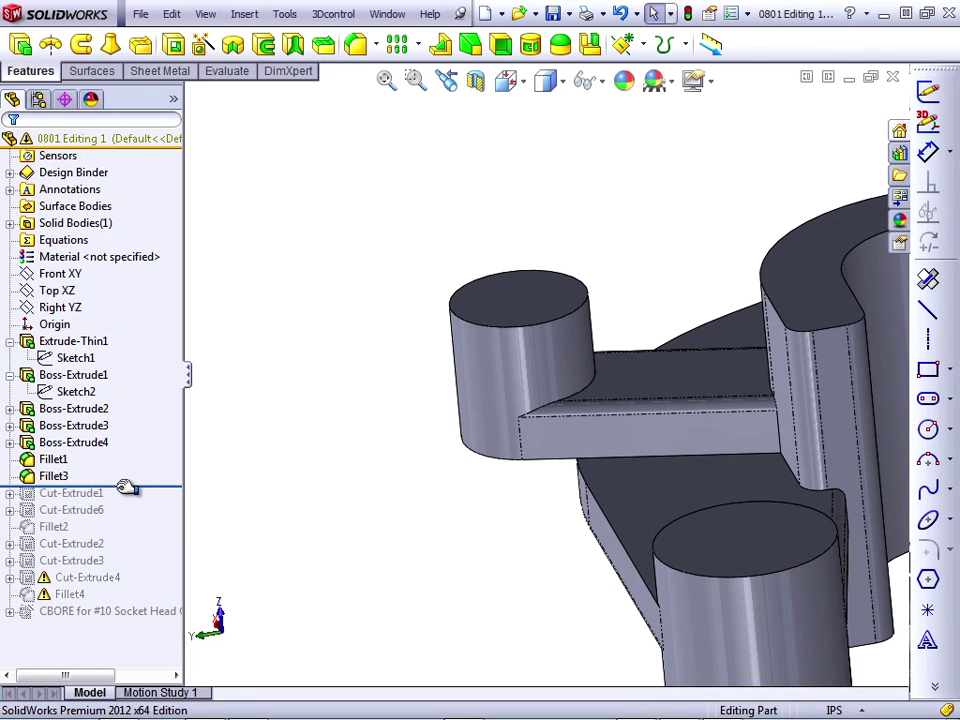
# Step: Reopen Sketch5 of the reordered Boss-Extrude4 and view its circle Normal To
pyautogui.click(9, 442)
pyautogui.click(76, 459)
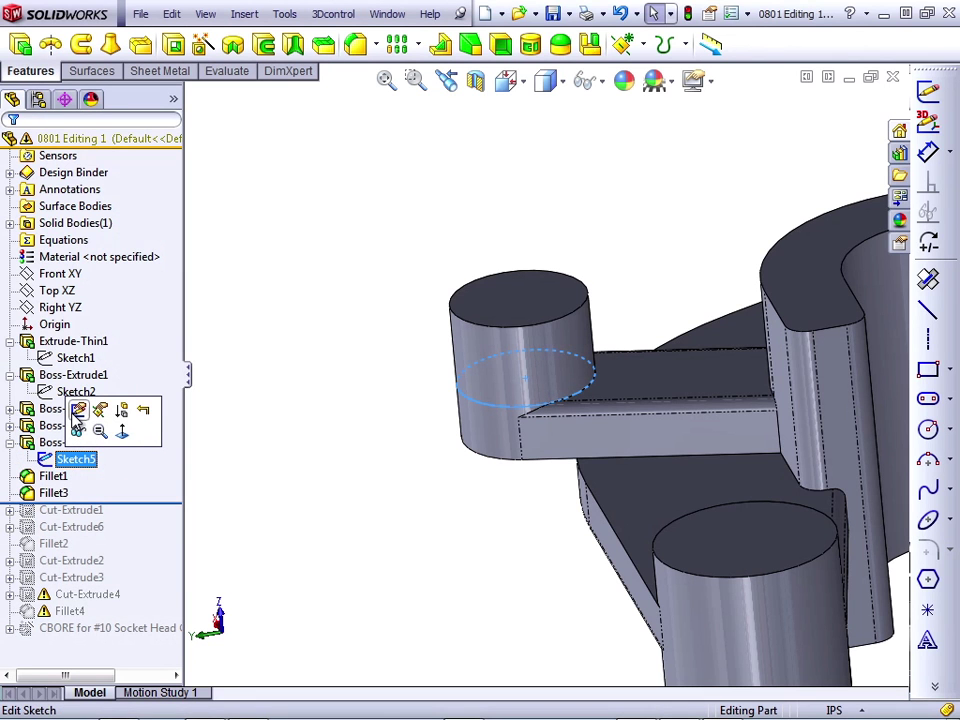
pyautogui.click(78, 412)
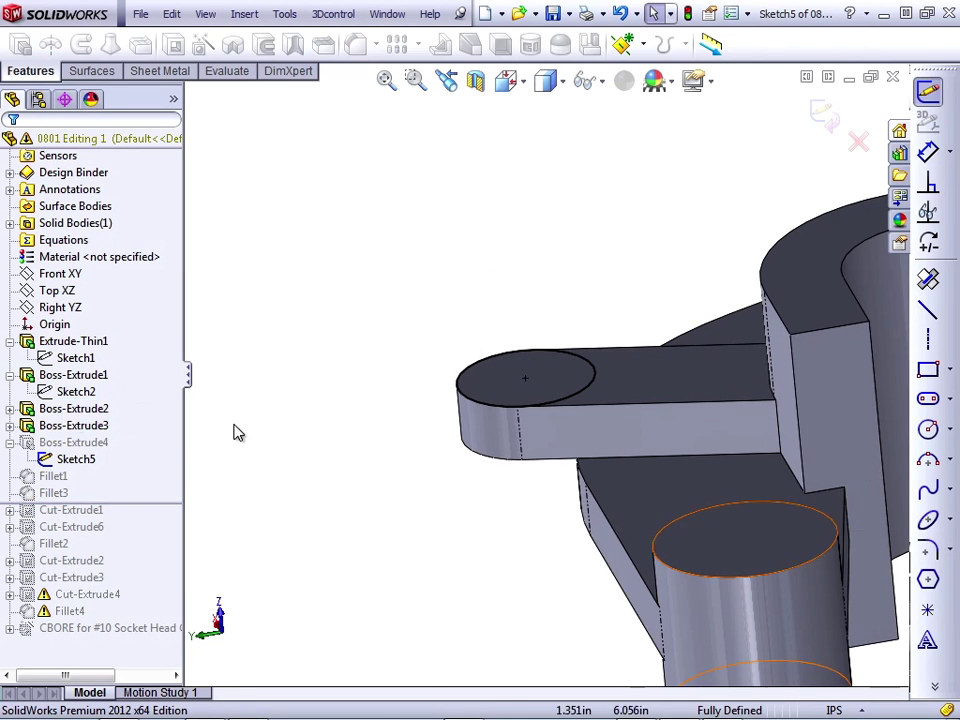
pyautogui.click(579, 364)
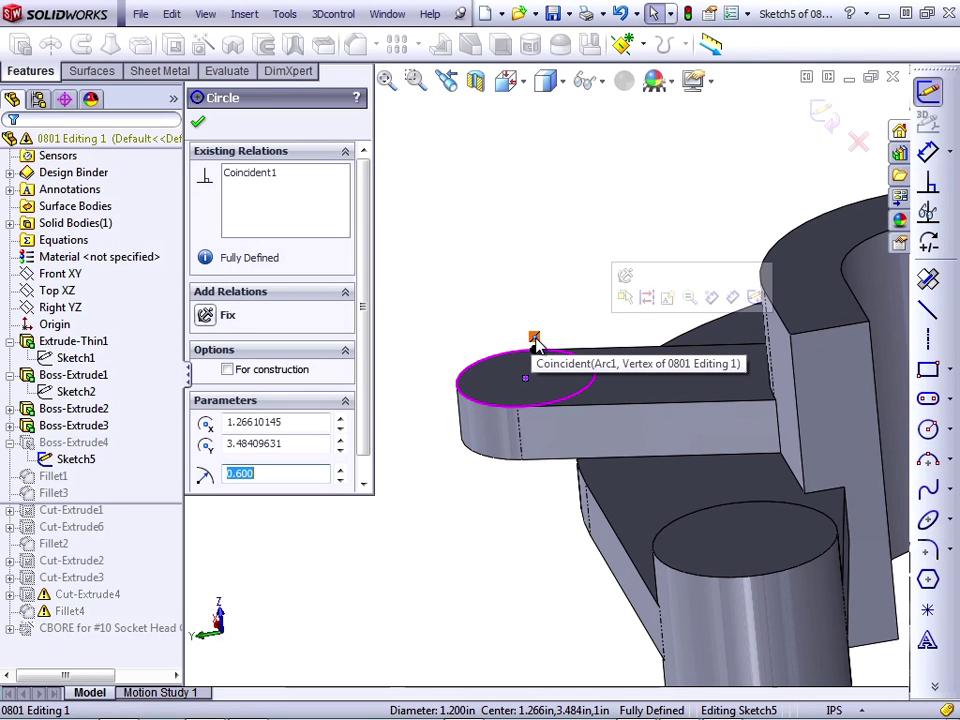
pyautogui.hotkey('ctrl', '8')
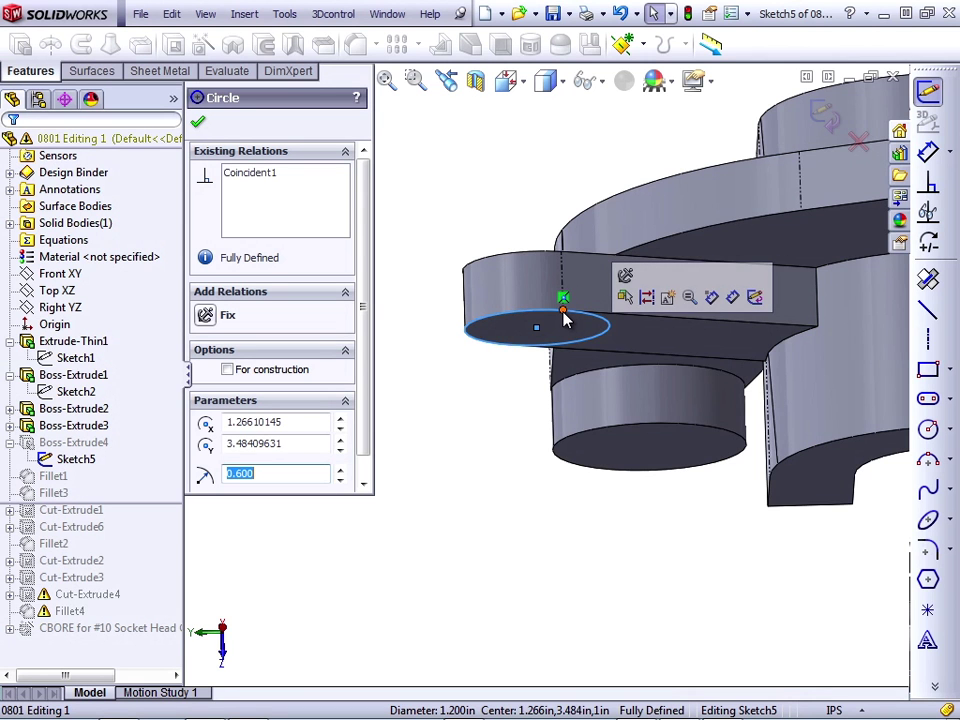
pyautogui.moveTo(563, 320)
pyautogui.mouseDown(button='middle')
pyautogui.moveTo(512, 410)
pyautogui.moveTo(564, 446)
pyautogui.moveTo(568, 542)
pyautogui.mouseUp(button='middle')
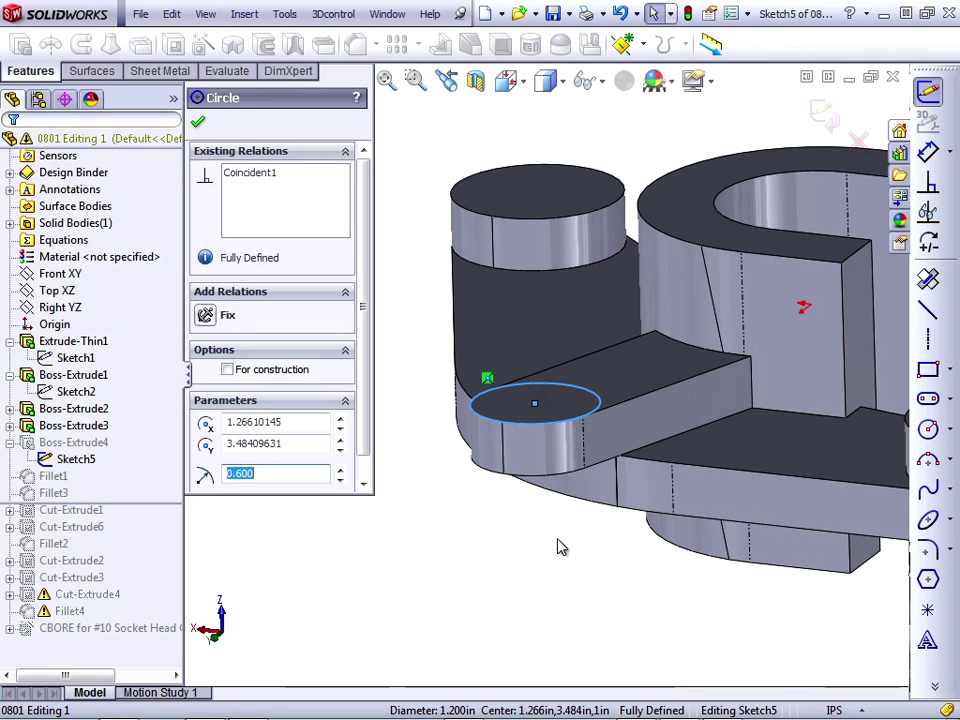
pyautogui.click(198, 121)
pyautogui.click(255, 230)
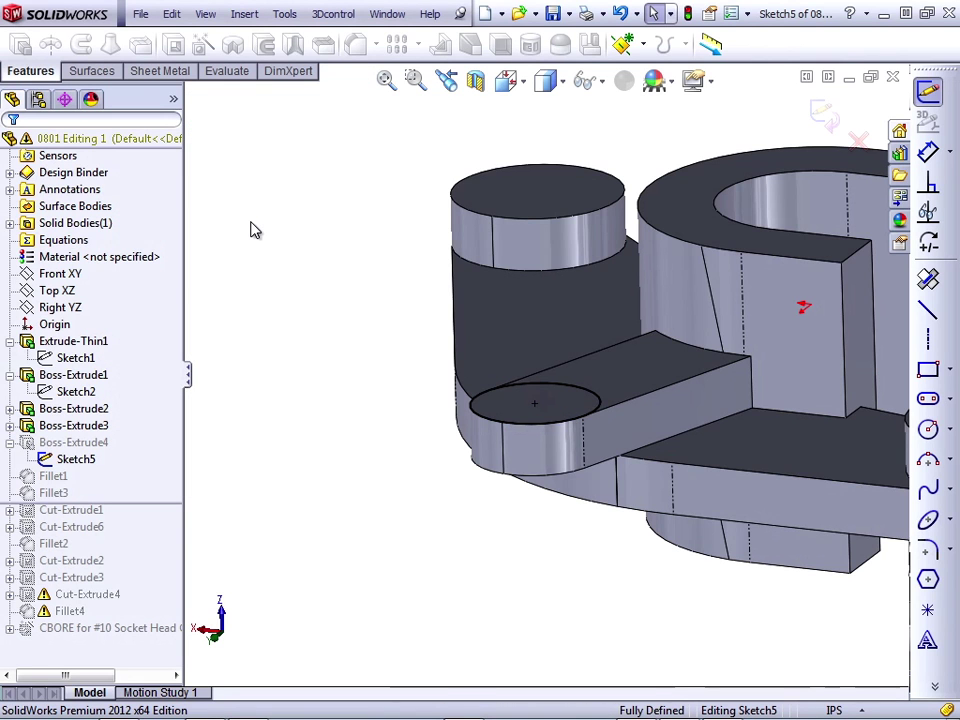